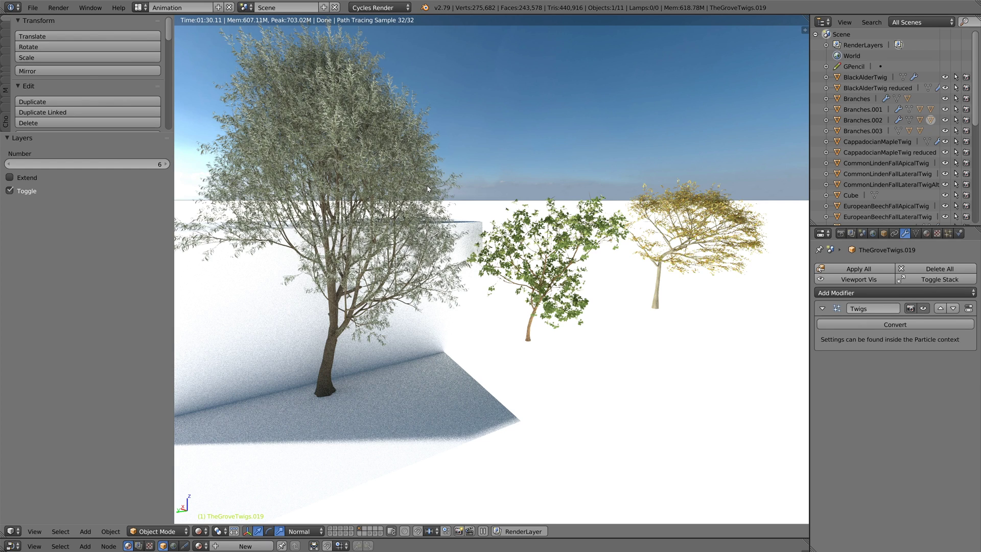
Switch to the scene with the Am_Blender_V1_005 tree and examine it from several angles in rendered, wireframe and solid display.
key(alt+Tab)
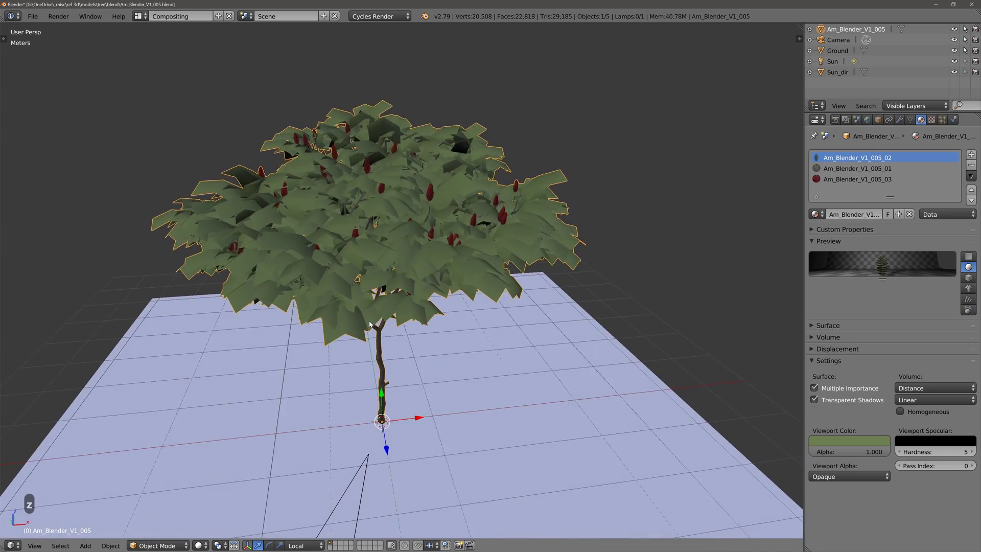
middle_drag(369, 324, 399, 303)
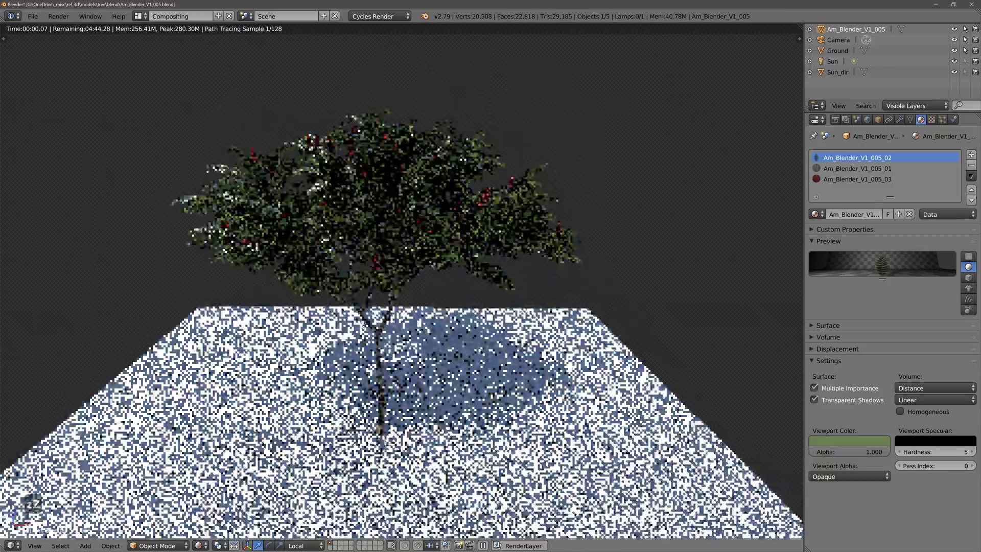
mouse_move(378, 265)
middle_down()
mouse_move(378, 255)
mouse_move(378, 299)
mouse_move(369, 285)
mouse_move(382, 274)
middle_up()
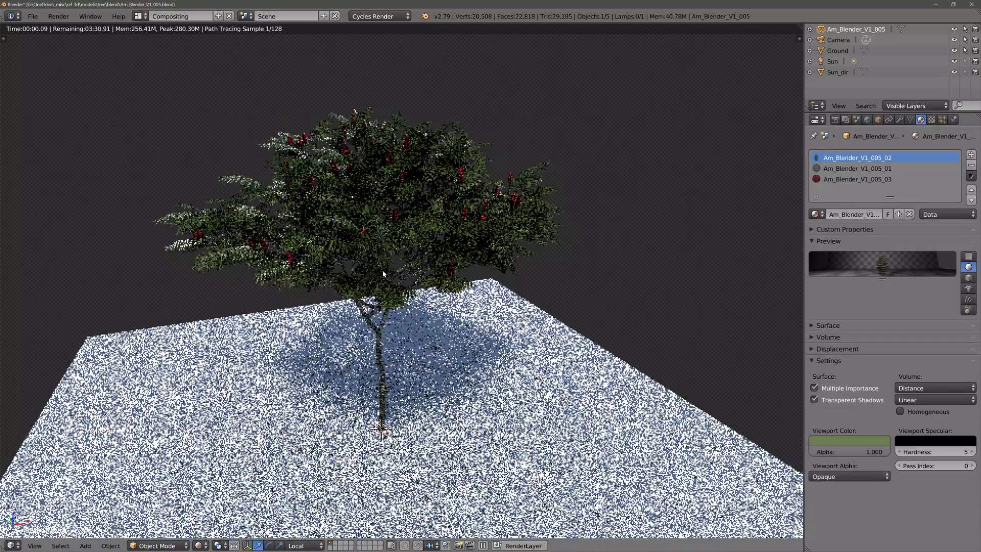
key(z)
key(z)
mouse_move(489, 223)
middle_down()
mouse_move(467, 251)
mouse_move(447, 259)
mouse_move(433, 219)
mouse_move(436, 236)
mouse_move(461, 247)
mouse_move(457, 209)
mouse_move(468, 231)
middle_up()
key(alt+Tab)
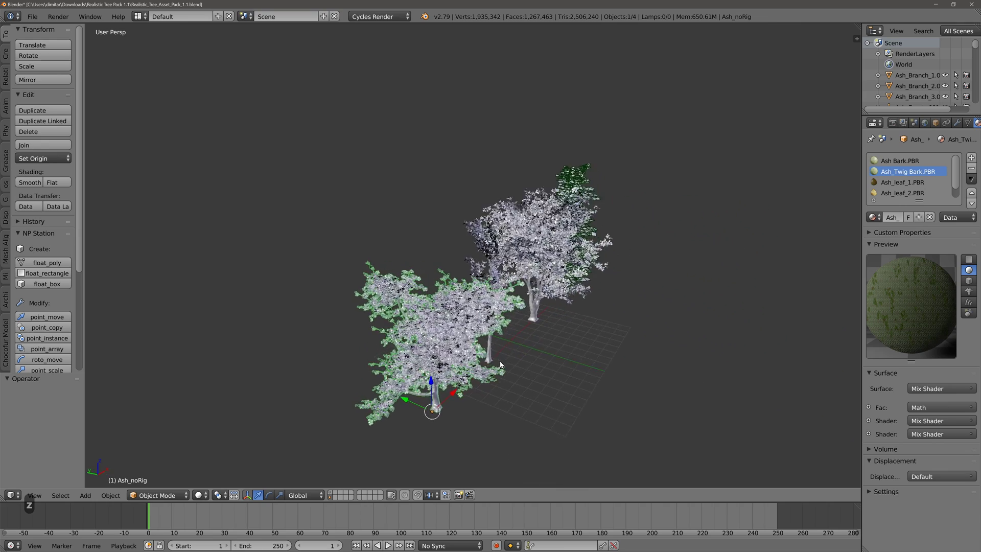
Inspect the Ash trees from the Realistic Tree Asset Pack up close, in solid, wireframe and rendered display.
scroll(431, 331, up, 5)
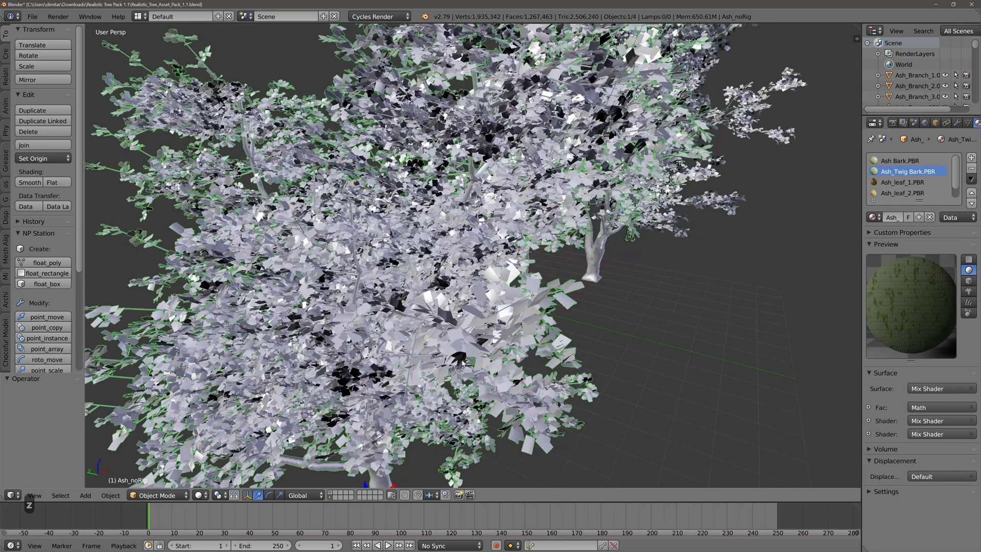
scroll(430, 331, down, 3)
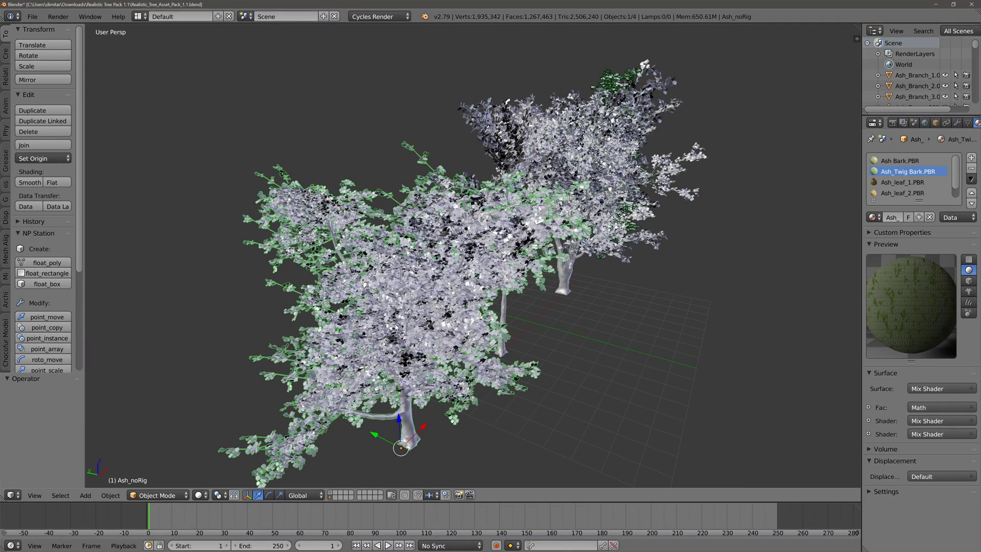
key(z)
scroll(414, 321, up, 3)
key(z)
key(shift+z)
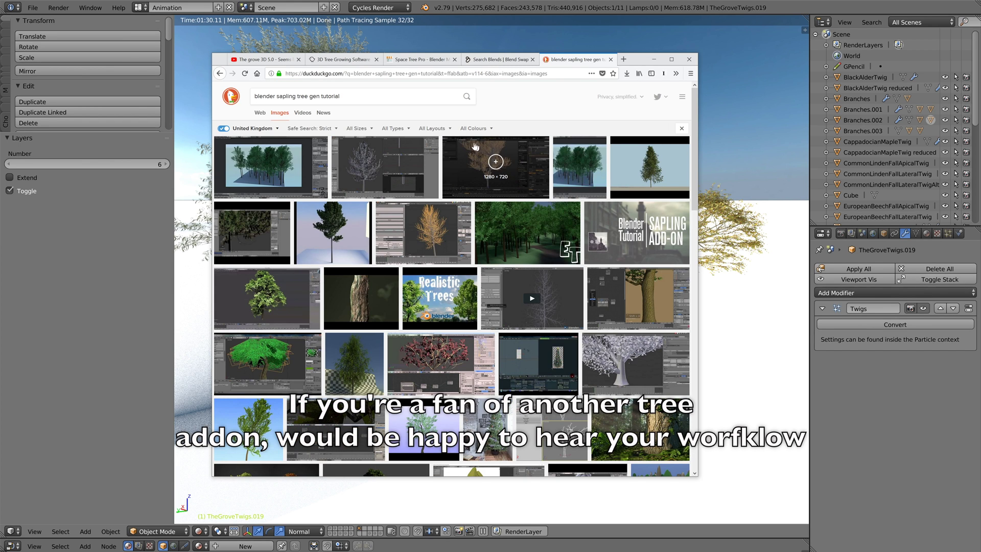
Review the Space Tree Pro product page and its gallery, The Grove 5.0 video, and The Grove website in the browser.
click(415, 59)
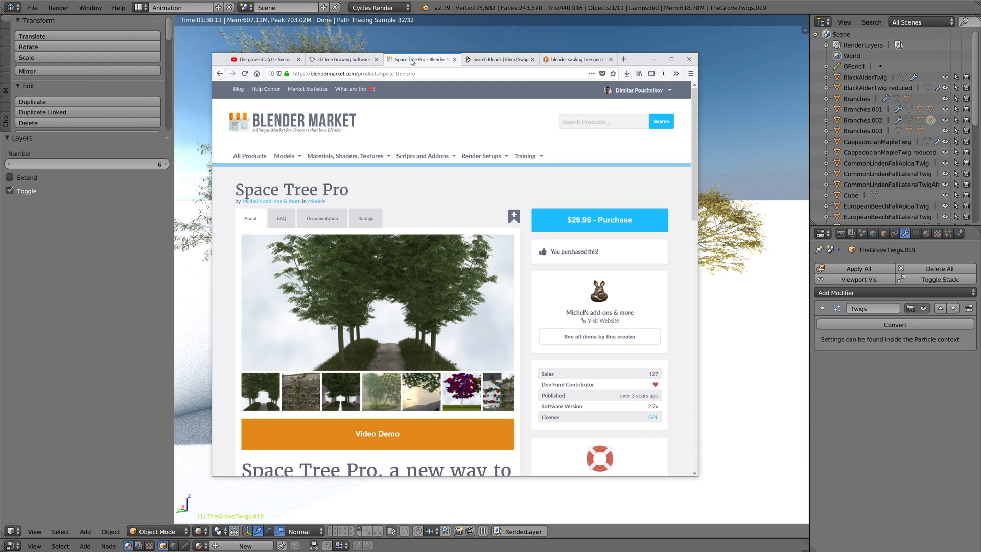
click(420, 392)
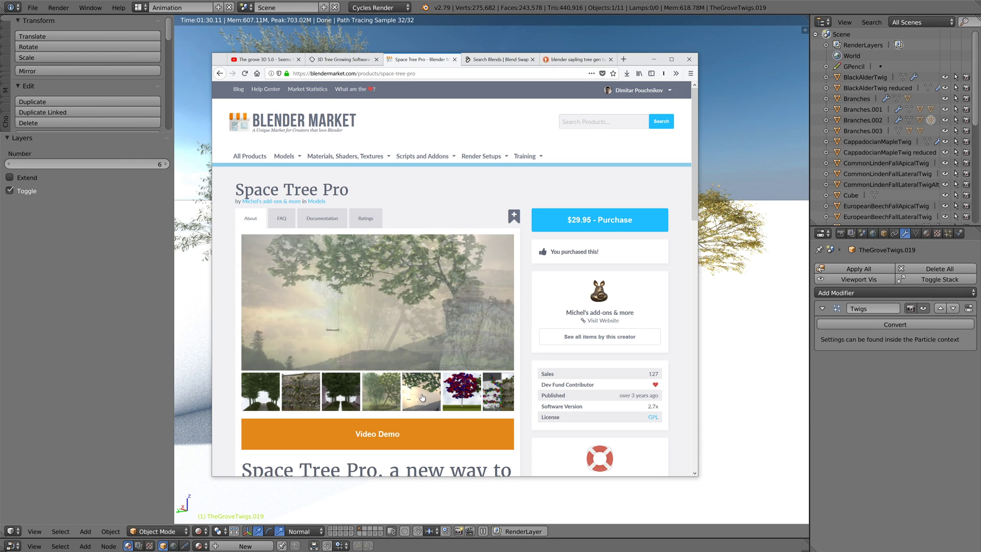
click(270, 61)
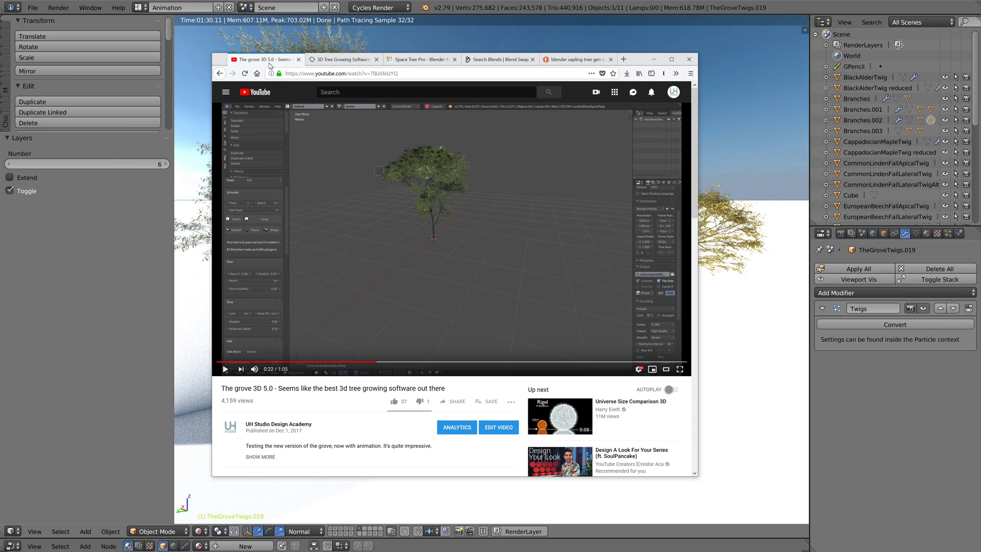
click(349, 60)
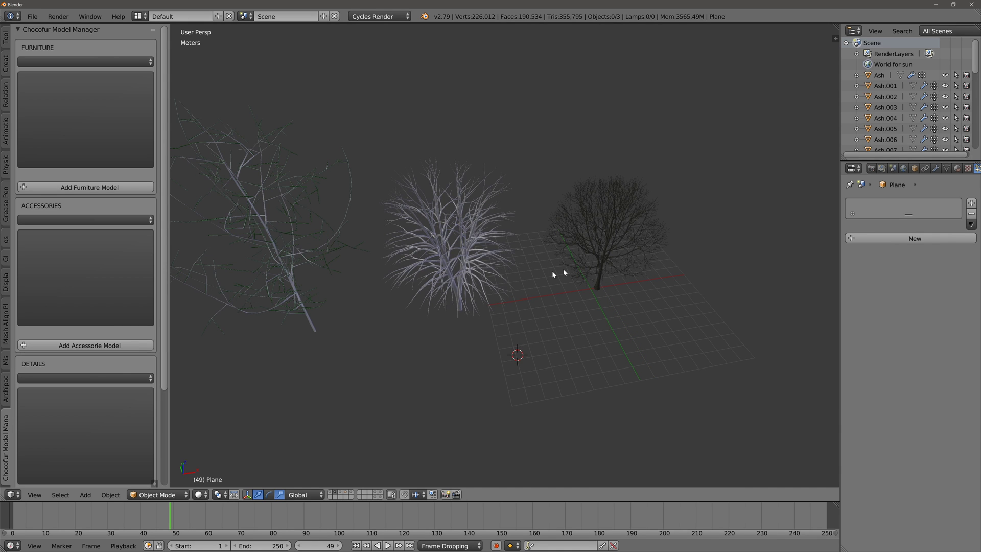
Examine the dark and the pale leafless trees in the Blender scene from different angles and distances.
shift+middle_drag(553, 275, 506, 271)
scroll(505, 271, up, 5)
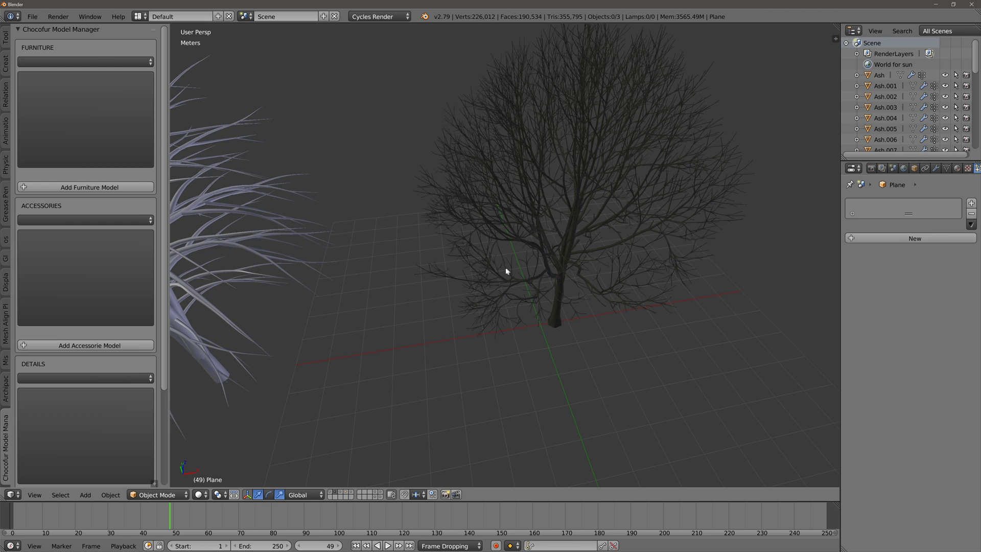
scroll(507, 272, down, 5)
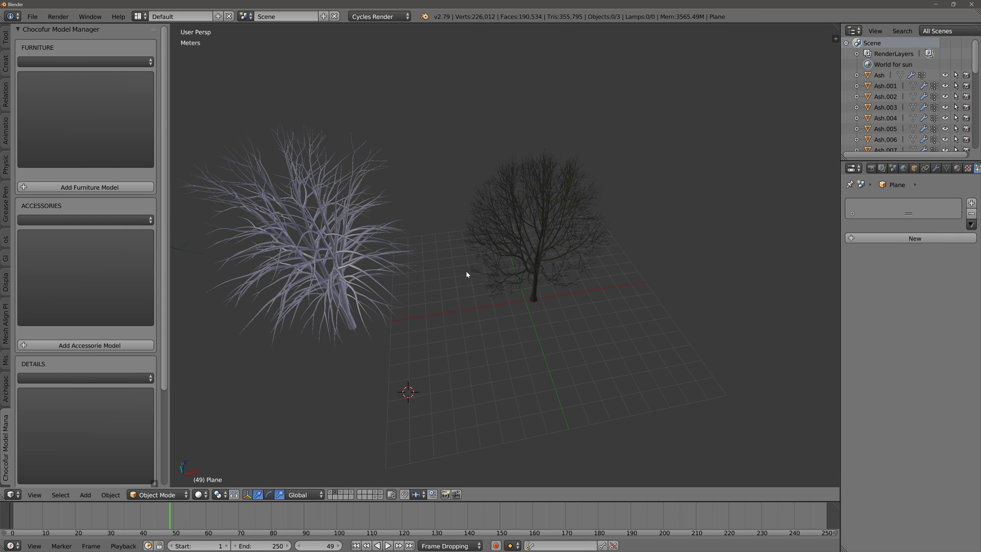
scroll(477, 281, down, 5)
scroll(511, 272, up, 5)
middle_drag(535, 279, 514, 287)
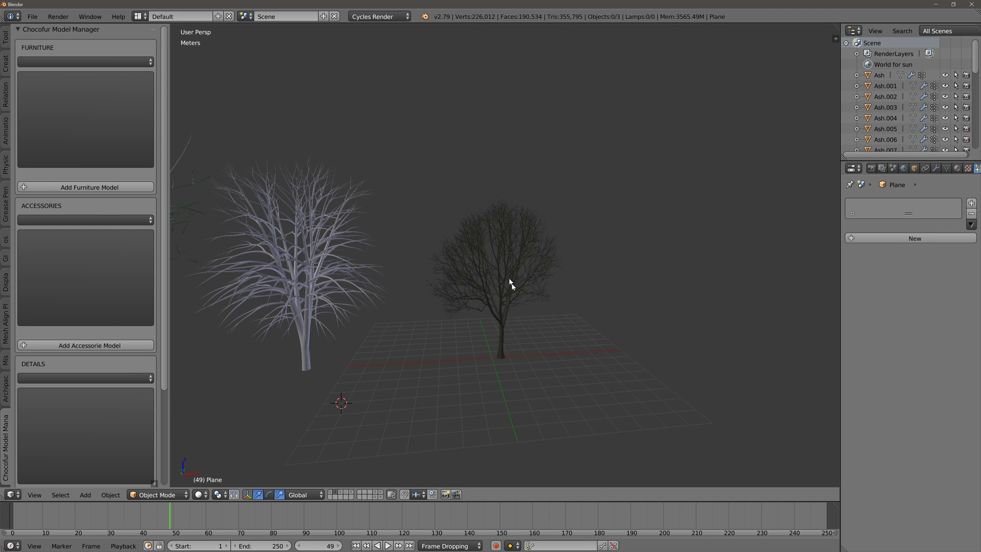
scroll(513, 314, up, 5)
scroll(513, 311, down, 2)
Check the trees in wireframe and solid display, and select the pale two-trunk tree for closer viewing.
key(z)
mouse_move(492, 322)
middle_down()
mouse_move(464, 319)
mouse_move(452, 303)
middle_up()
key(z)
key(z)
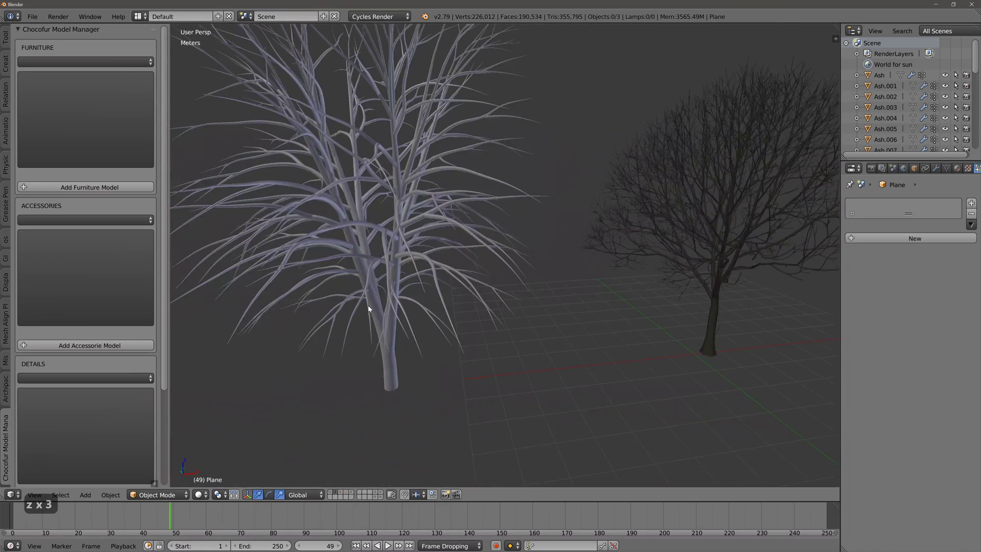
middle_drag(368, 306, 443, 317)
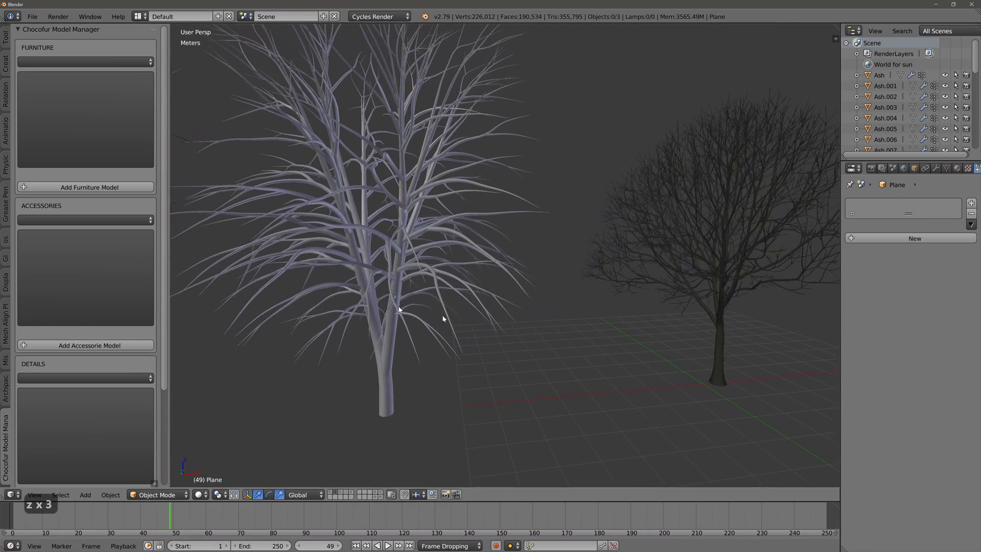
right_click(387, 337)
scroll(415, 361, down, 4)
middle_drag(446, 321, 463, 351)
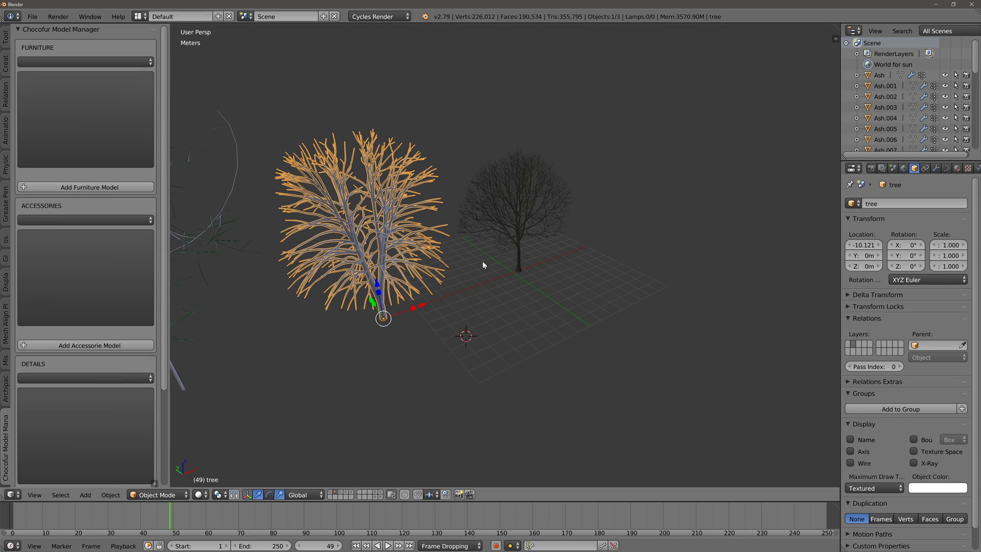
Add a Sapling Tree Gen curve to the scene and enlarge the area showing its settings.
key(shift+a)
mouse_move(468, 289)
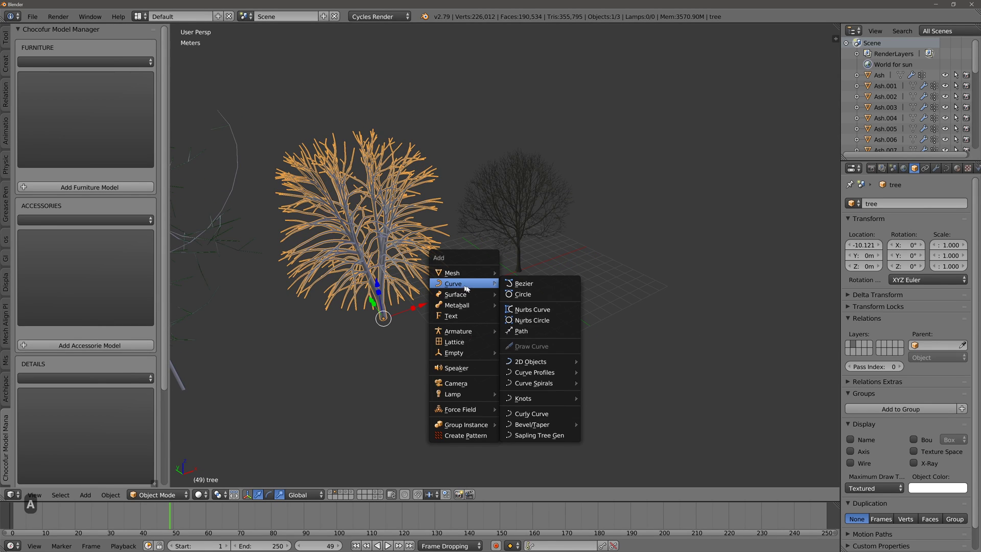
click(540, 435)
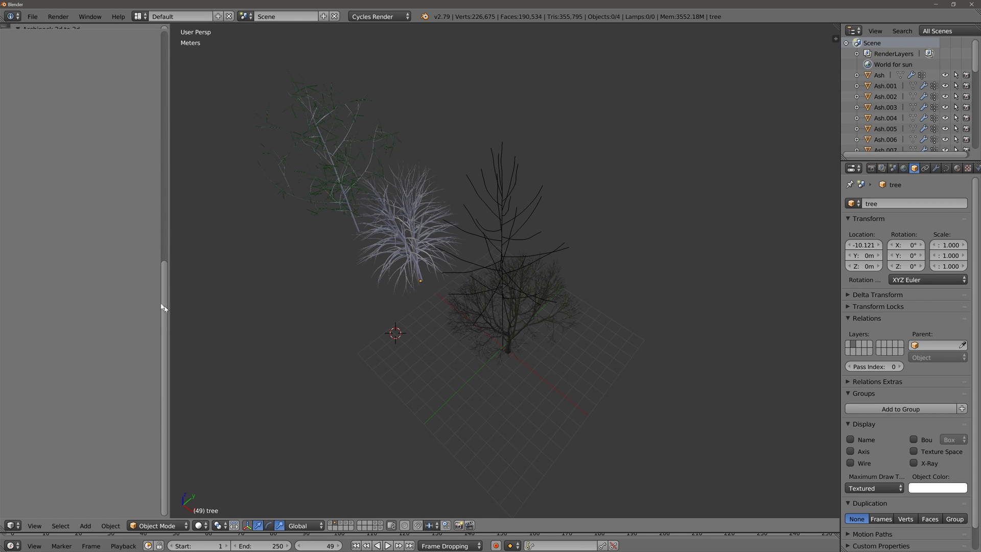
drag(162, 307, 175, 71)
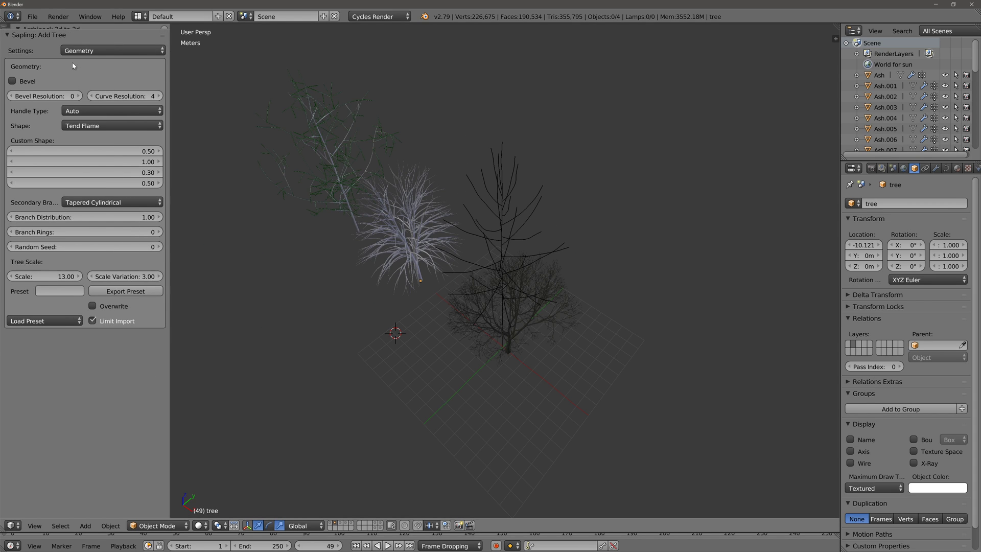
Load the douglas_fir preset for the new sapling tree.
click(94, 49)
click(59, 321)
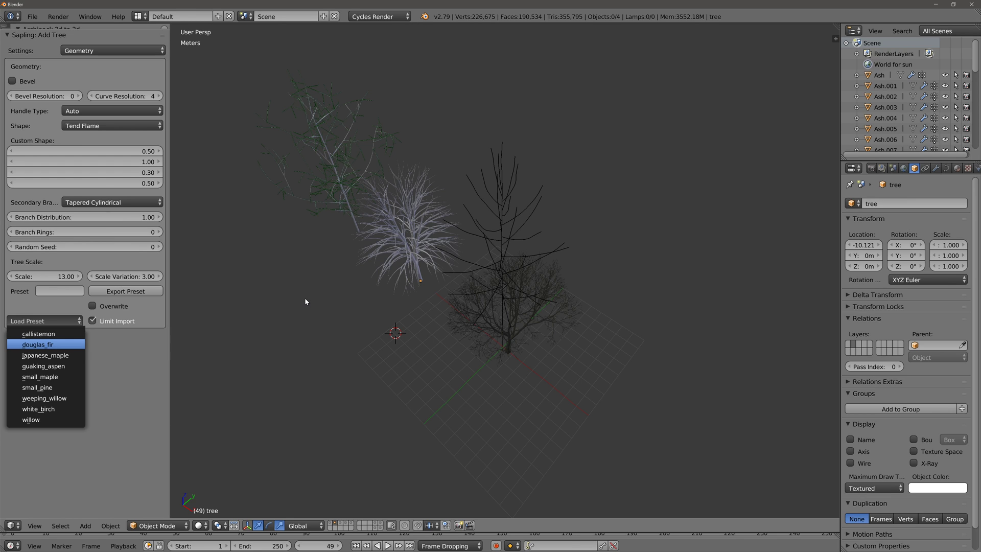
key(Return)
Load the small_maple preset for the sapling tree and move the tree 7.23 m along X, beside the dark maple.
click(45, 320)
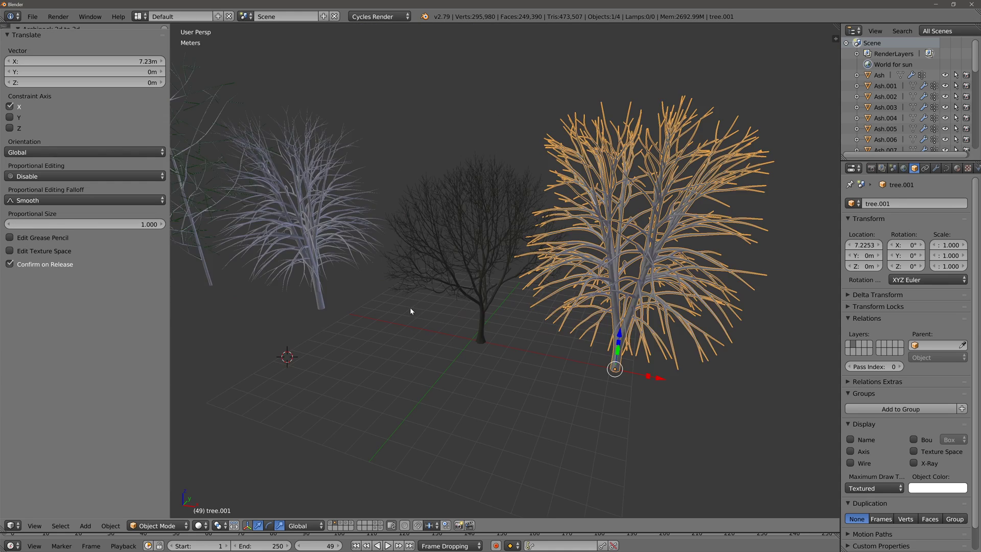
middle_drag(410, 307, 479, 310)
middle_drag(346, 321, 317, 326)
middle_drag(421, 331, 416, 331)
scroll(529, 325, up, 5)
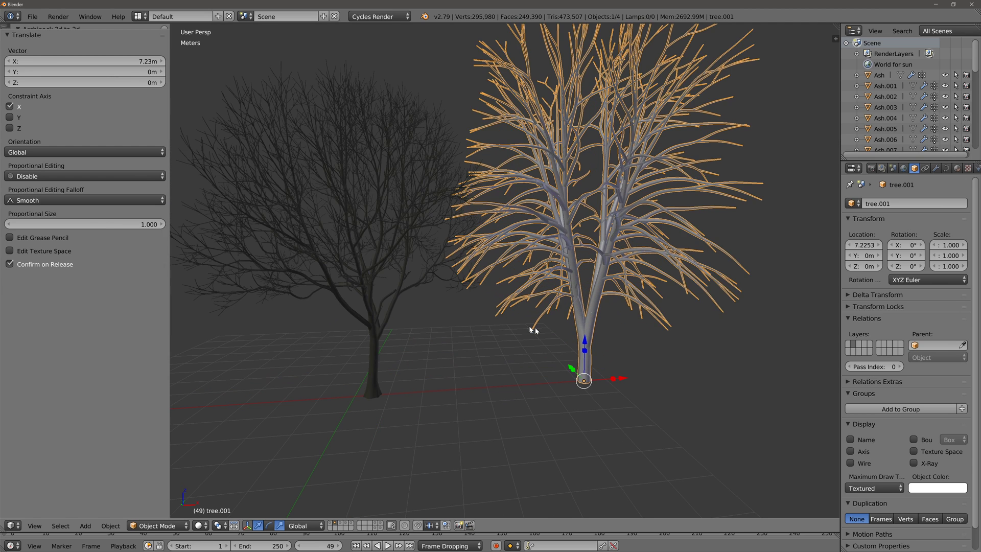
scroll(492, 294, down, 1)
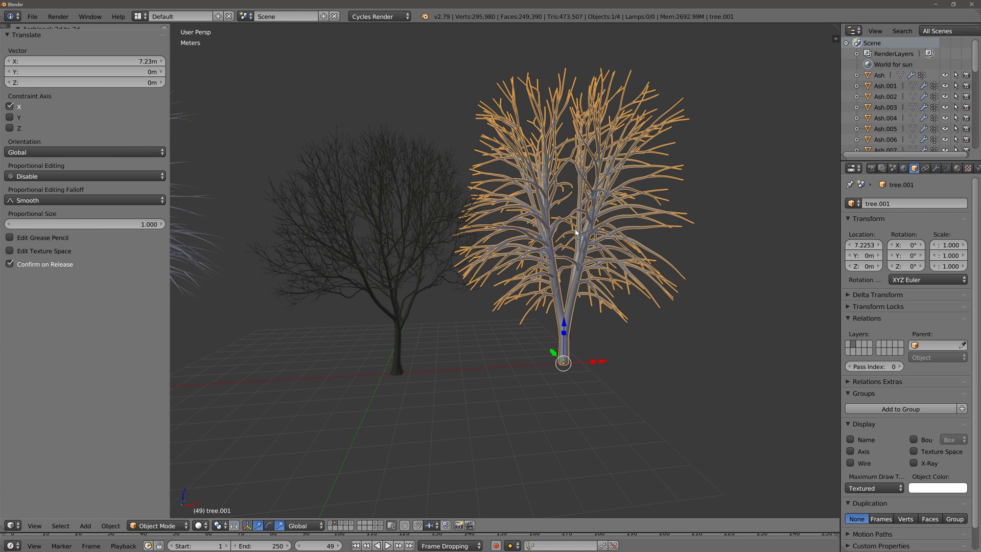
Compare the branch structure of the dark Maple tree with the sapling tree beside it, selecting each in turn.
right_click(406, 285)
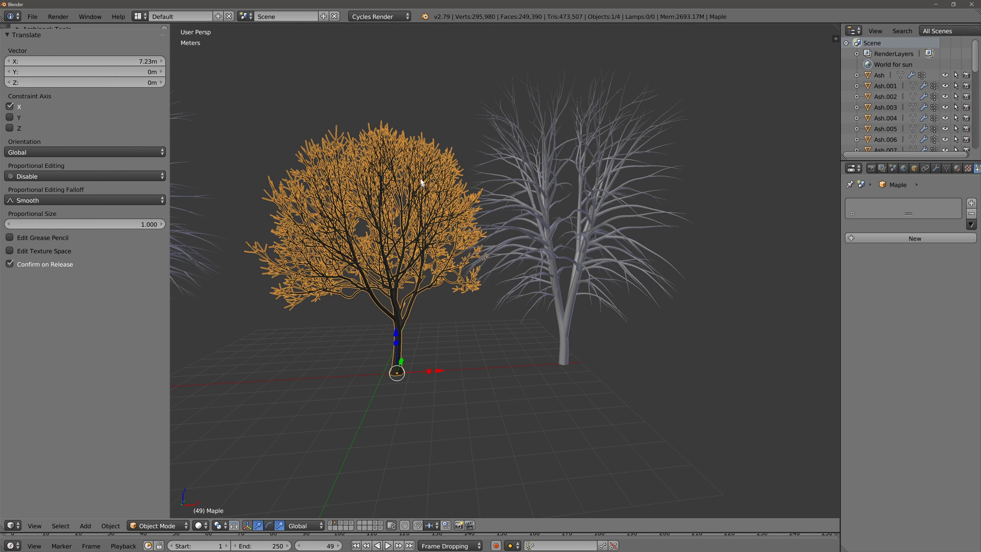
right_click(551, 241)
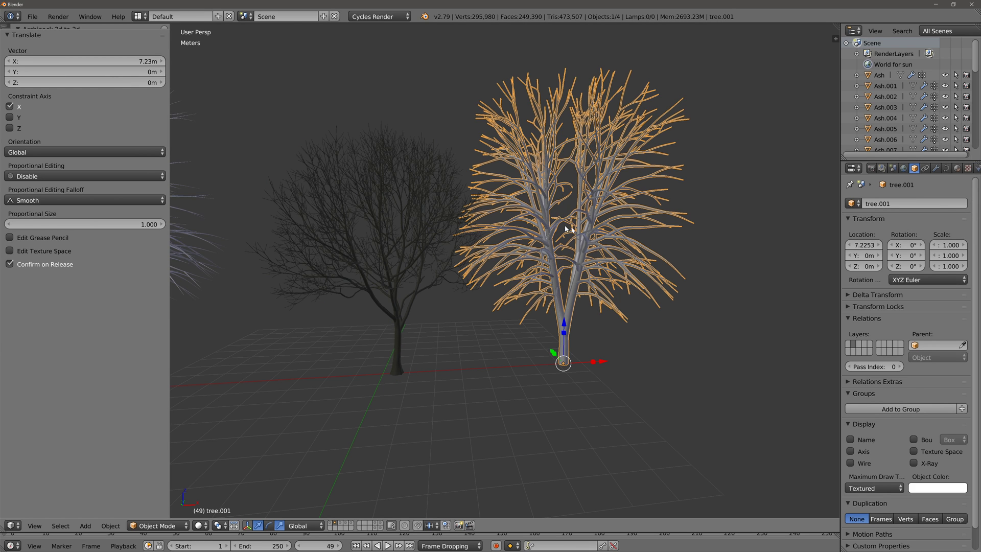
right_click(397, 334)
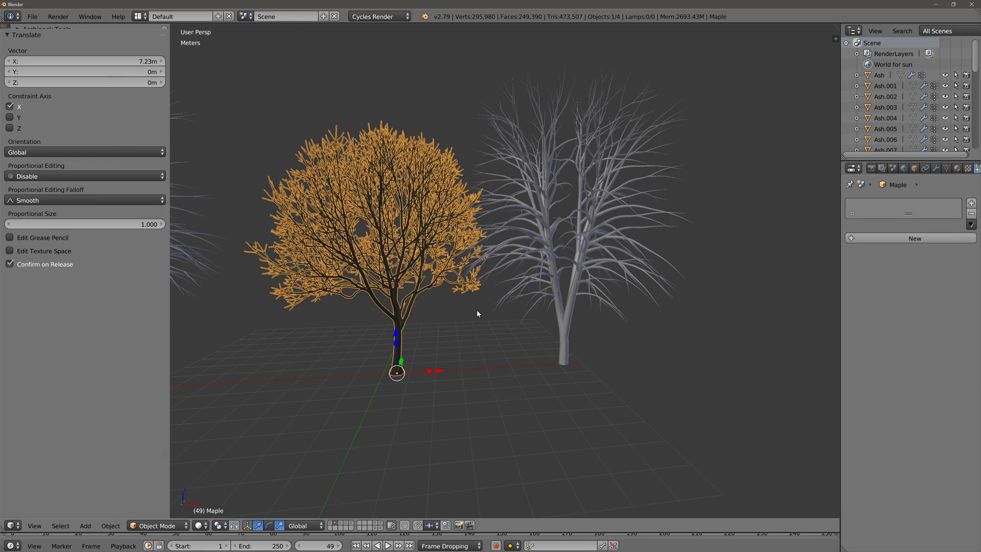
middle_drag(481, 320, 382, 295)
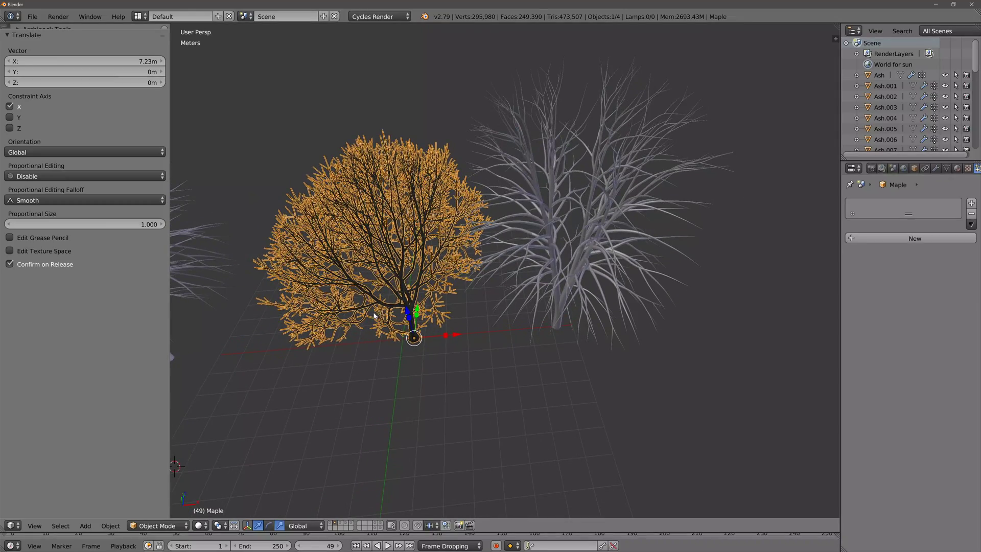
scroll(417, 289, up, 3)
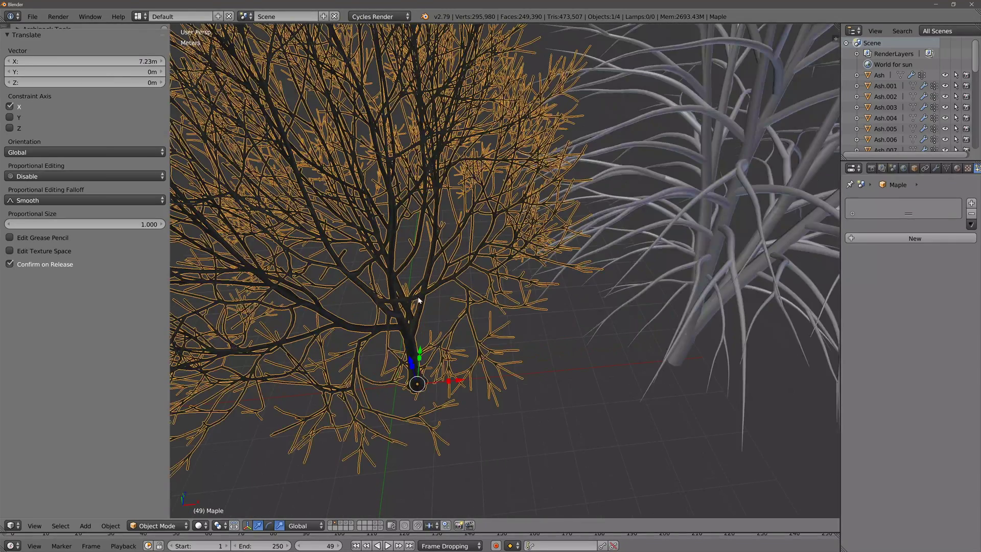
scroll(404, 290, down, 2)
middle_drag(388, 290, 382, 275)
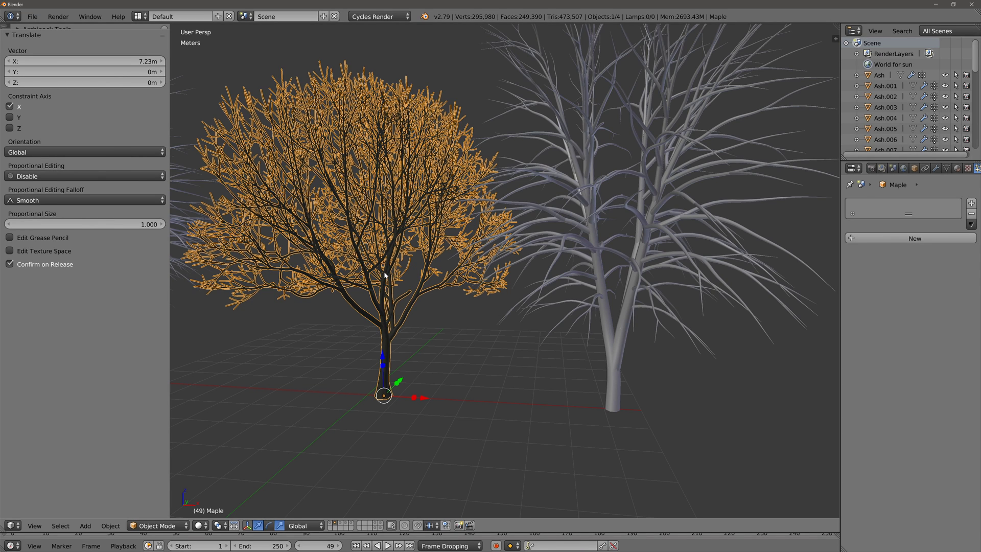
scroll(384, 272, down, 9)
scroll(308, 245, up, 1)
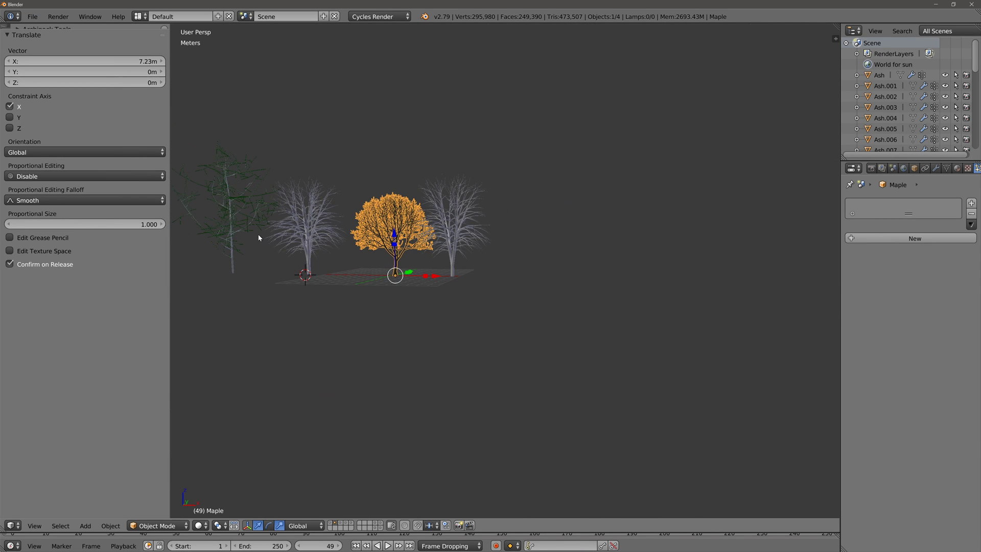
Select the sparse green-branched tree at the end of the row and examine it against the other trees.
shift+middle_drag(258, 238, 343, 256)
scroll(289, 254, up, 7)
scroll(347, 258, down, 3)
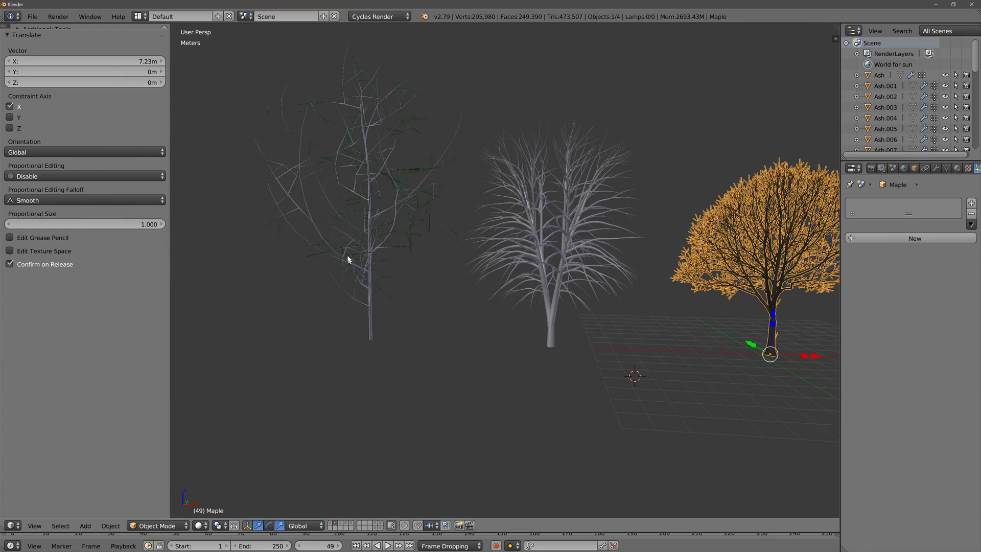
right_click(353, 280)
mouse_move(356, 243)
middle_down()
mouse_move(369, 225)
mouse_move(373, 238)
middle_up()
scroll(455, 287, down, 2)
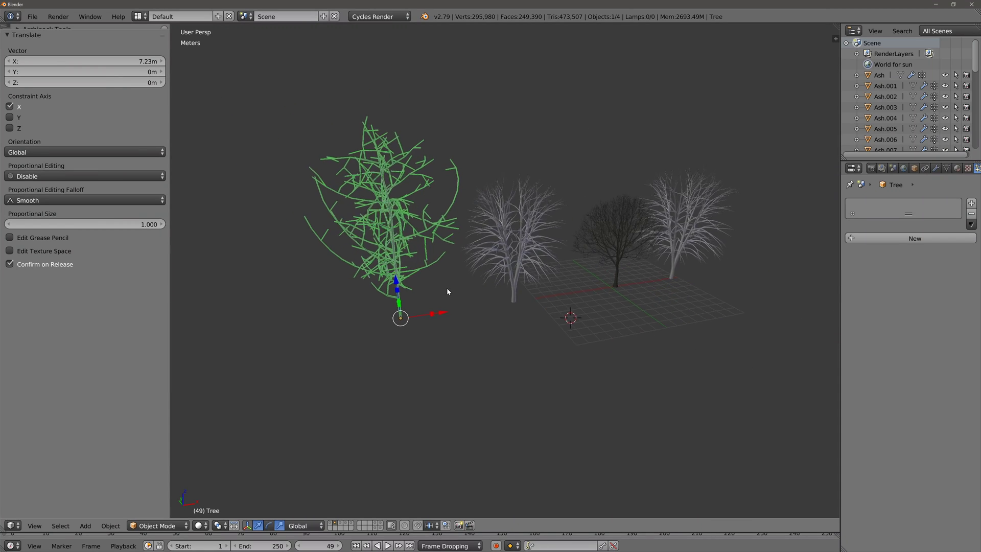
middle_drag(448, 291, 470, 289)
scroll(480, 287, up, 4)
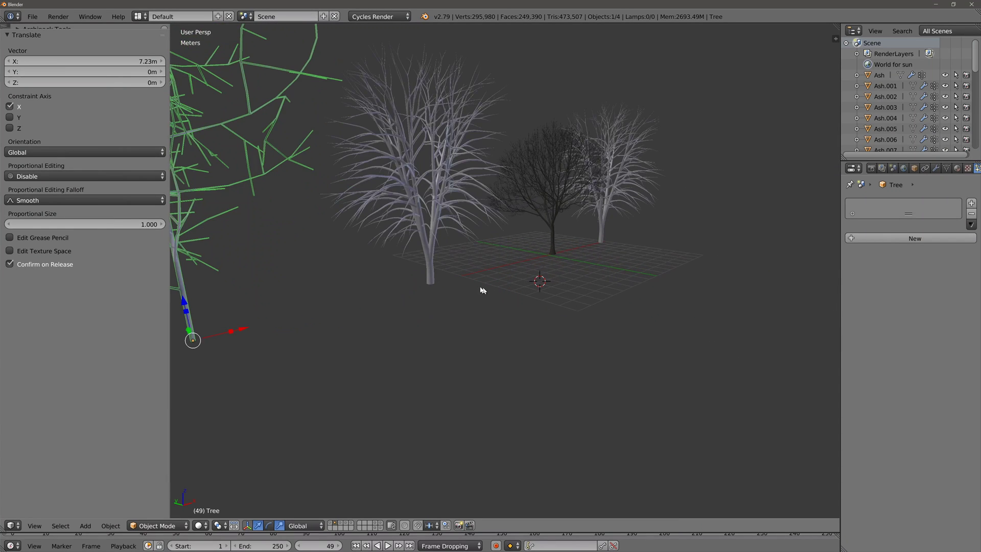
scroll(478, 291, down, 2)
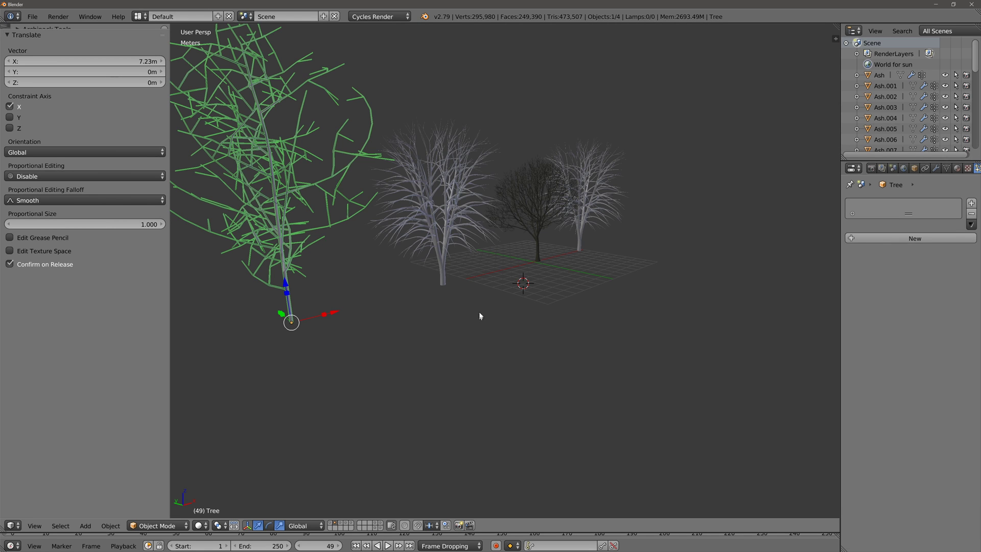
Add a new Tree mesh object at the 3D cursor.
key(shift+a)
mouse_move(478, 304)
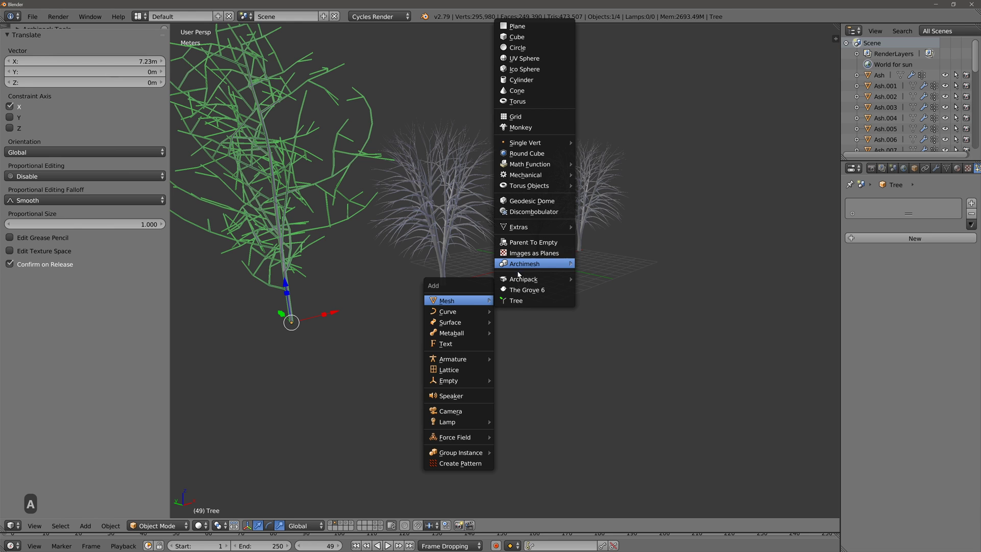
click(526, 302)
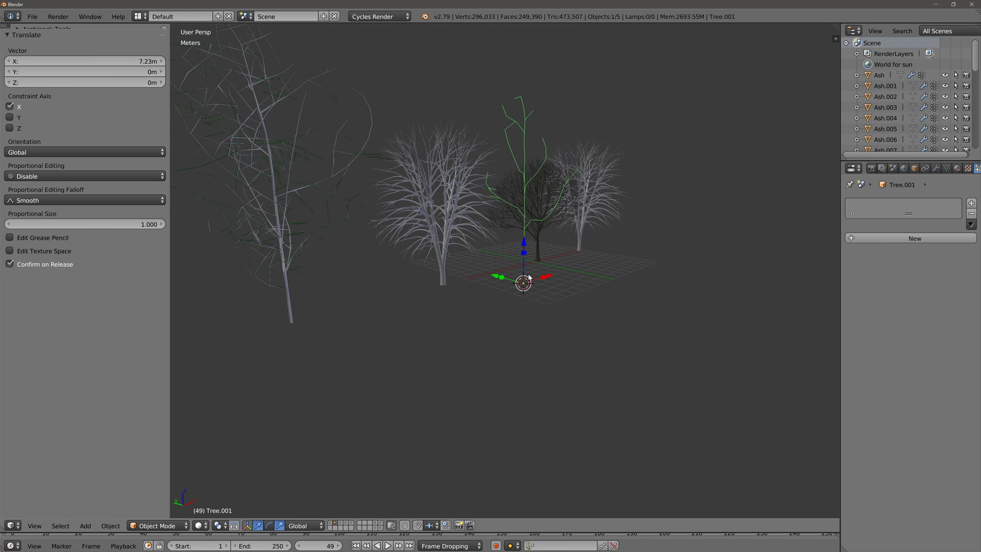
Enlarge the area for tool settings and show the Space Tree parameters of the new tree.
middle_drag(529, 278, 475, 299)
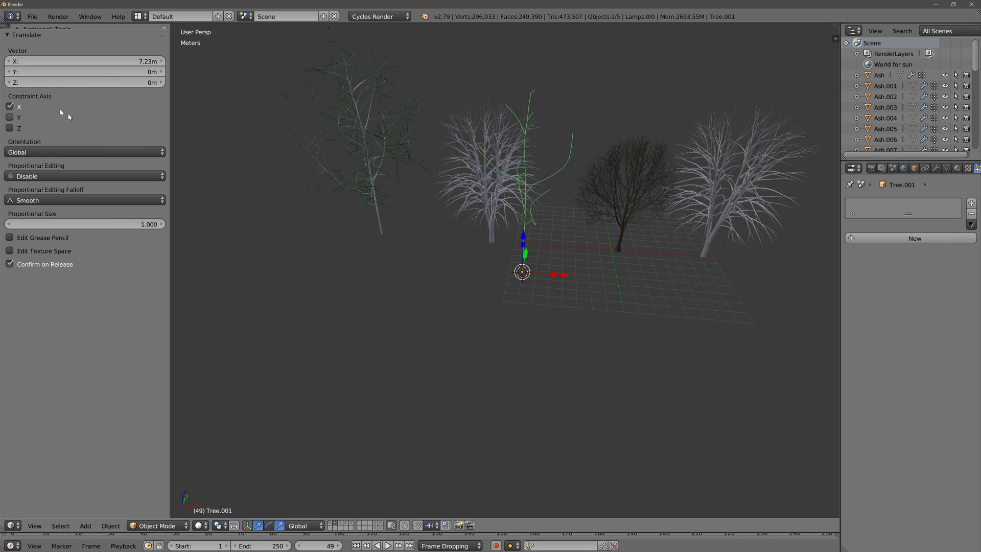
scroll(67, 172, up, 5)
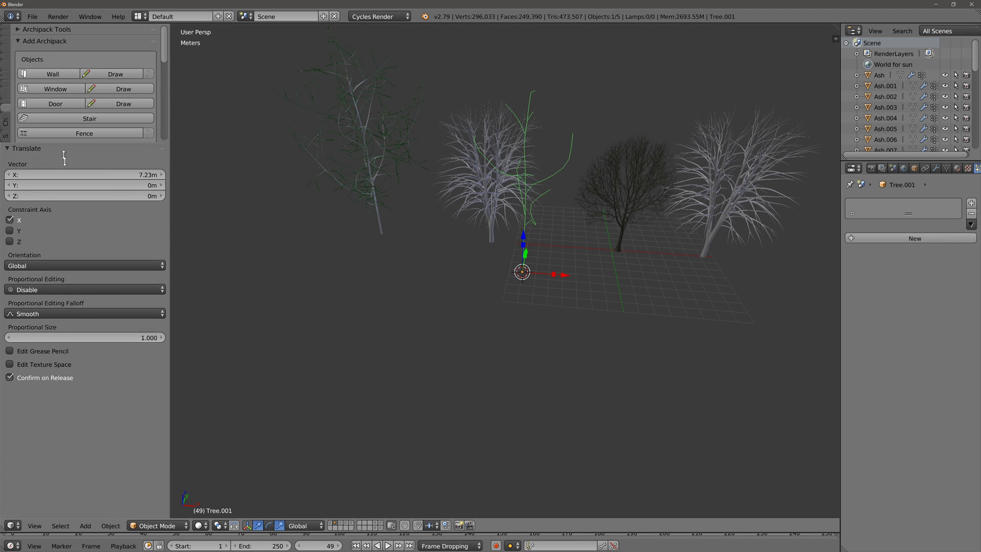
drag(67, 173, 60, 352)
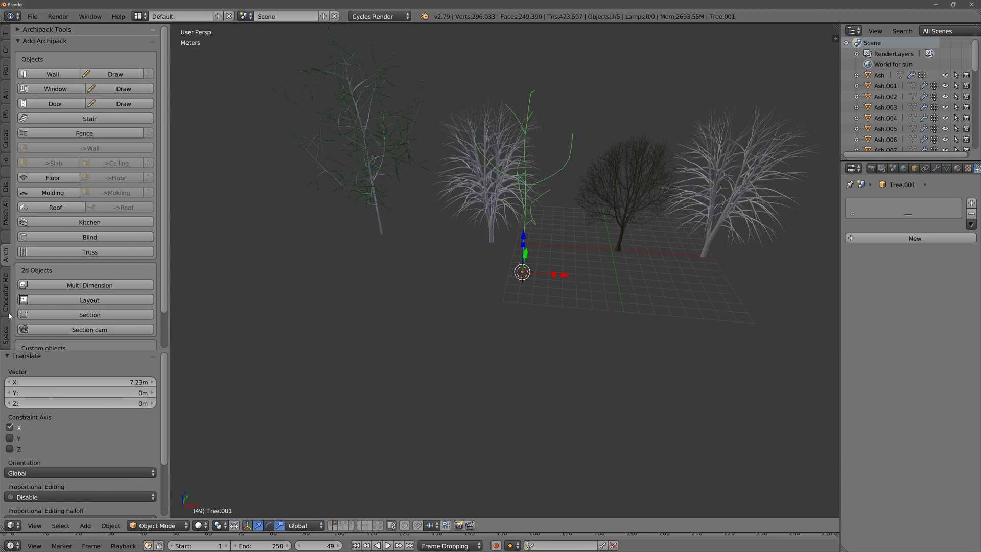
click(7, 333)
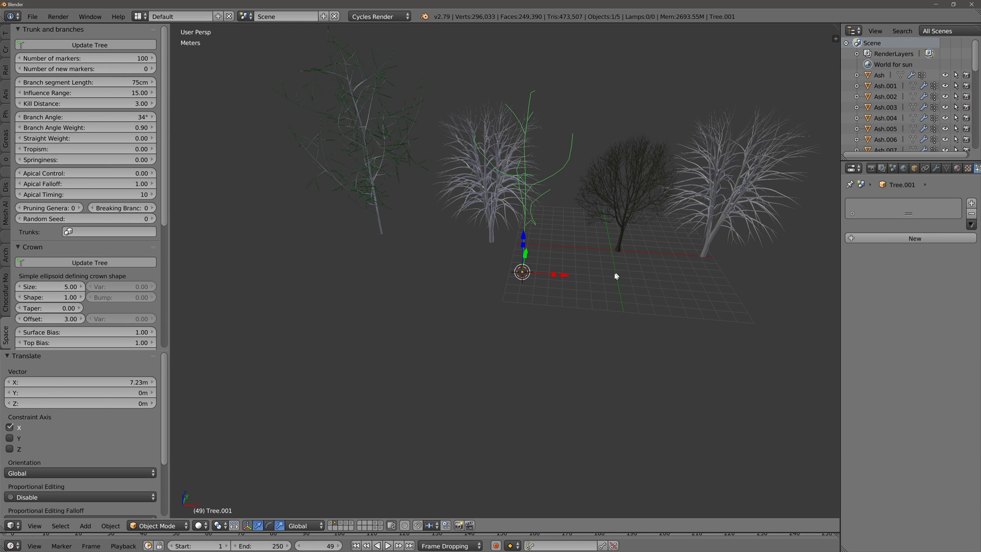
Move the new green tree 3.92 m along X, closer to the dark maple, and leave it selected.
drag(563, 276, 618, 279)
right_click(514, 239)
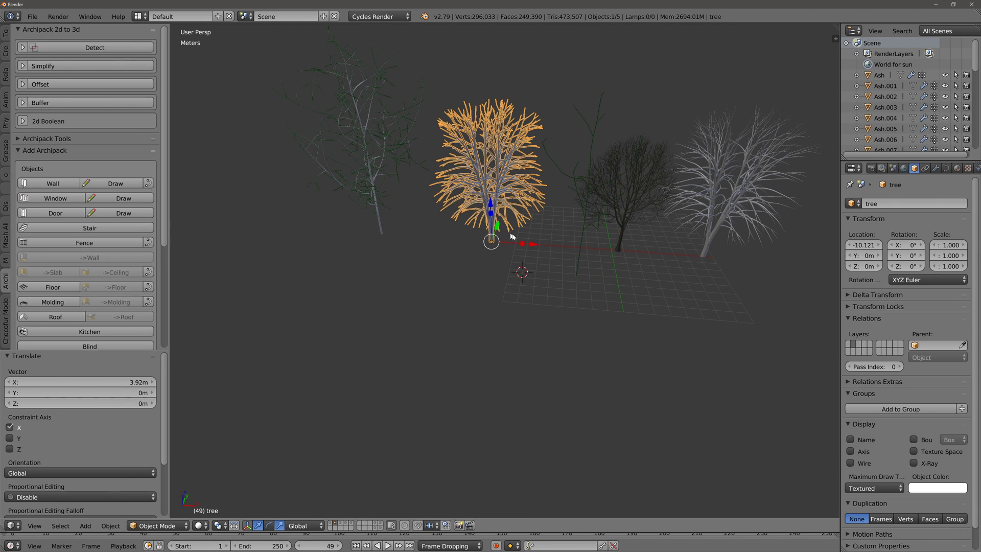
right_click(585, 252)
middle_drag(583, 262, 600, 258)
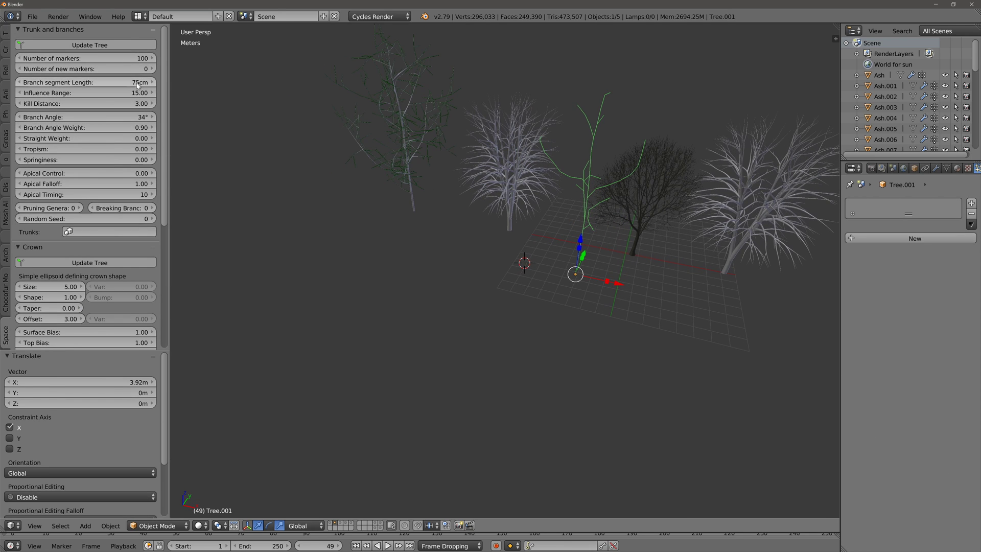
Review the new tree's Trunk and branches, Crown, Skin, and Leaves and twigs settings.
scroll(128, 99, down, 5)
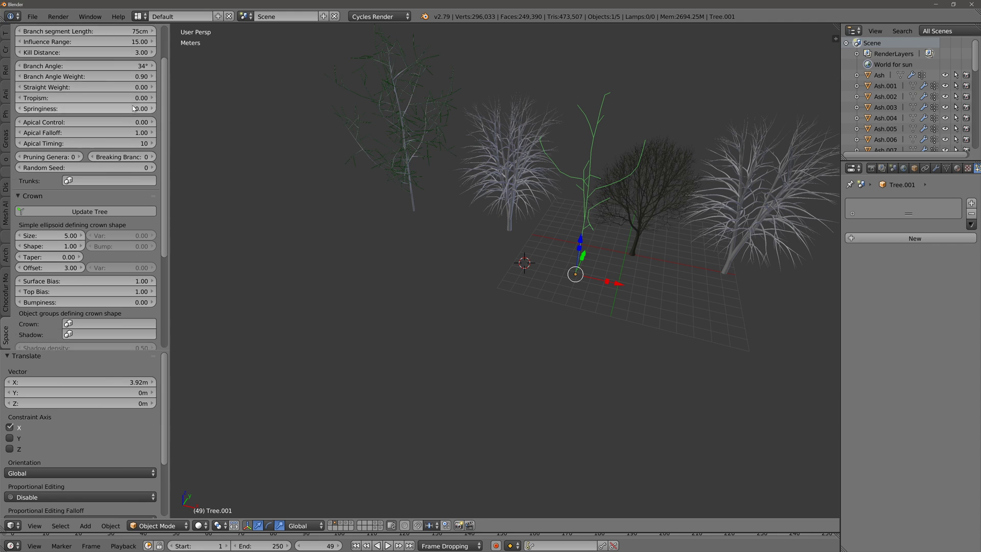
scroll(144, 126, down, 2)
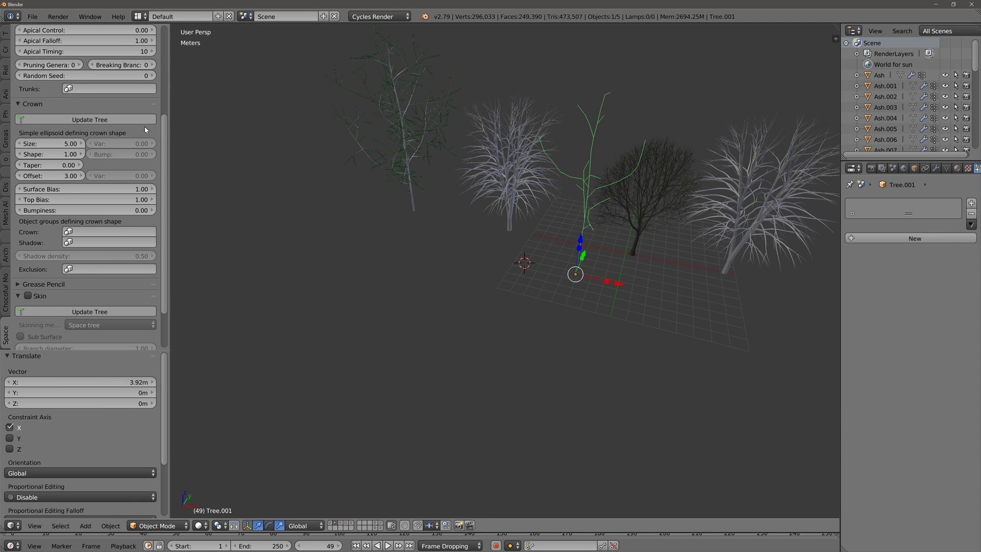
scroll(134, 135, down, 3)
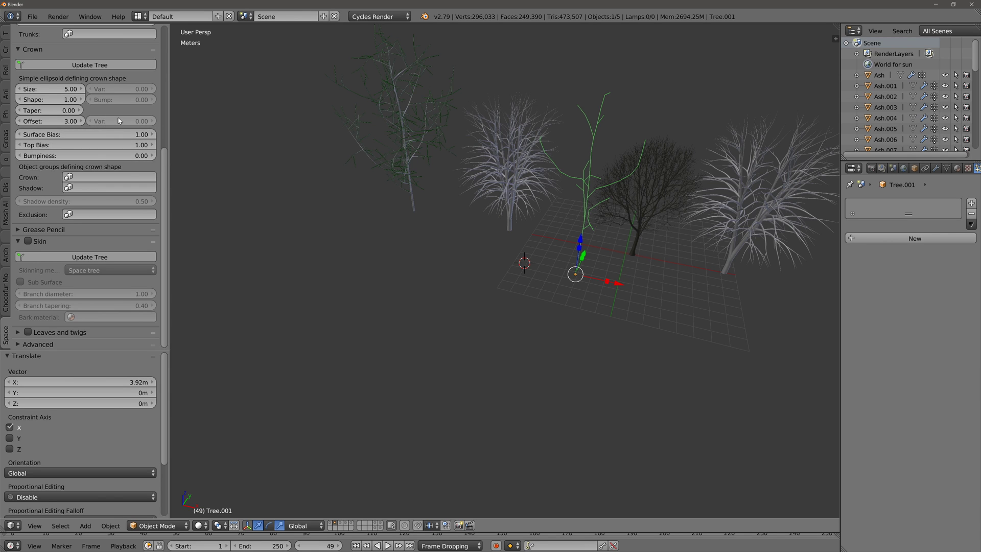
scroll(115, 125, up, 8)
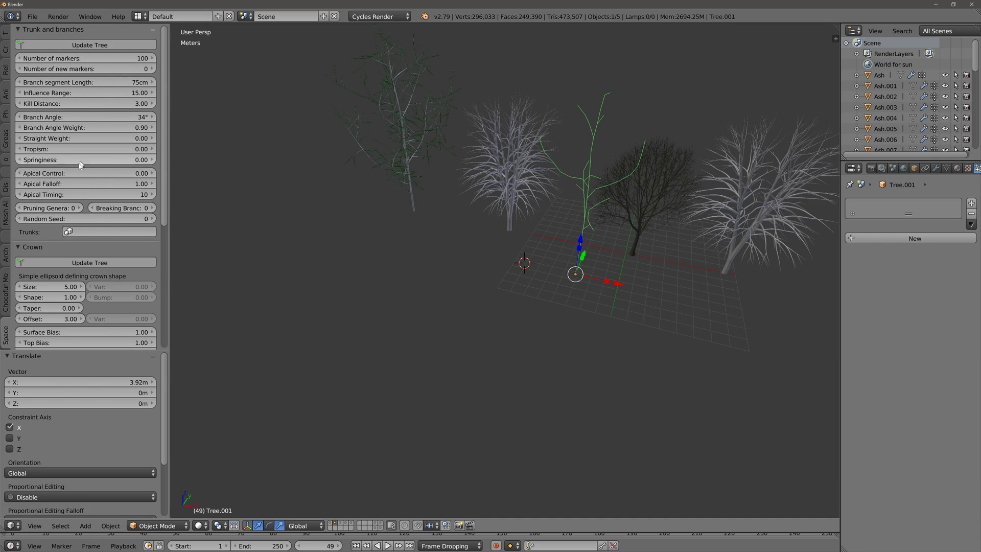
scroll(79, 169, down, 1)
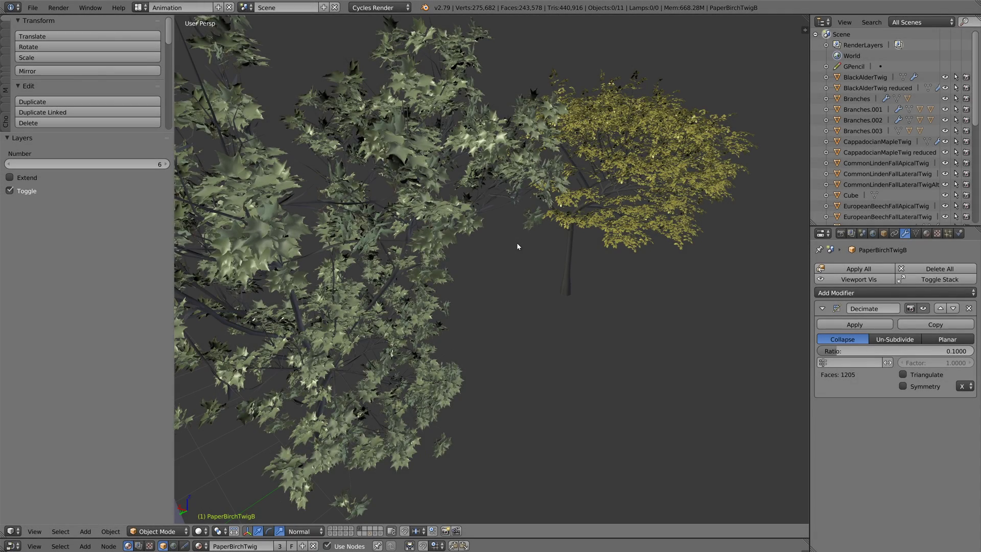